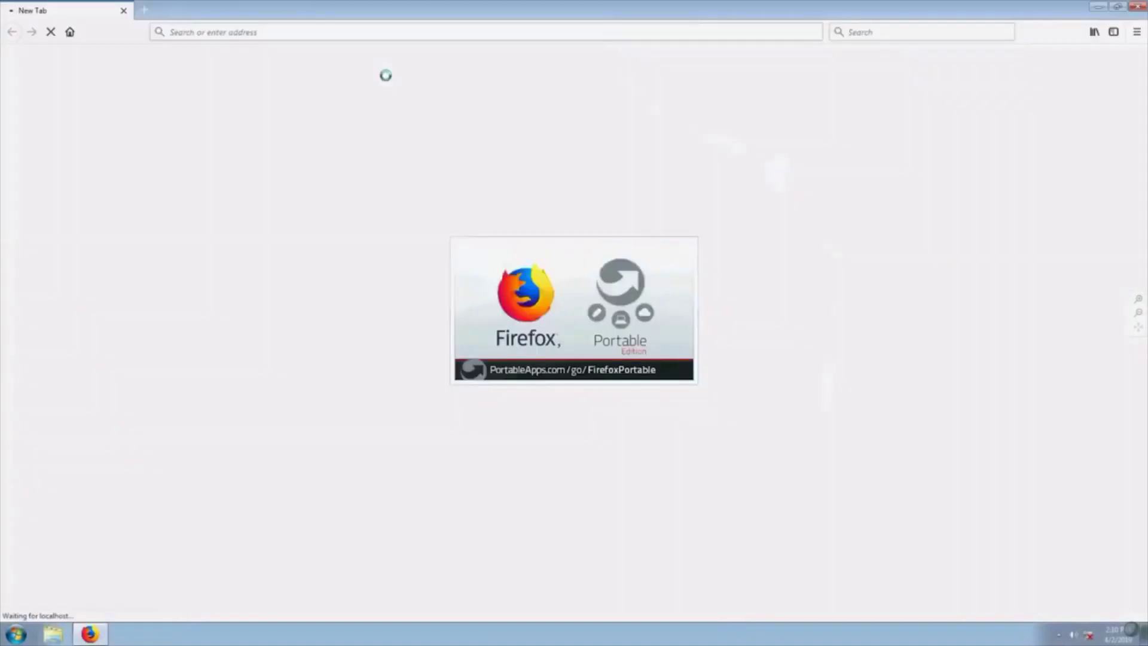
# Log in to bioMérieux Single Sign-On with the lab supervisor user name and password
pyautogui.write('LabSuper')
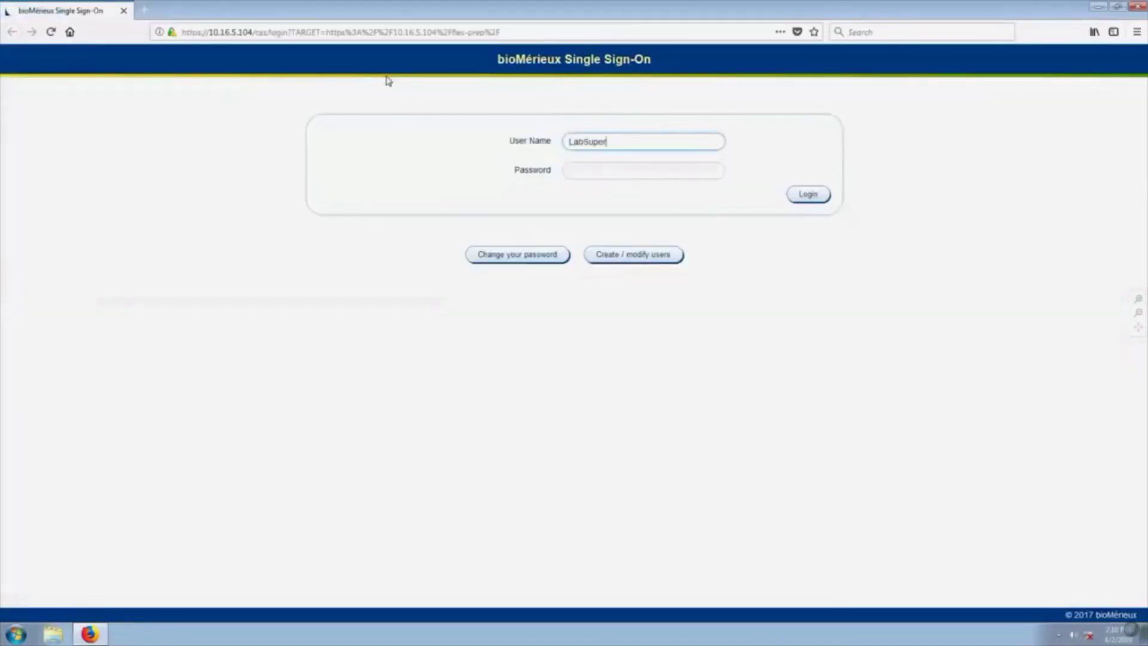
pyautogui.press('Tab')
pyautogui.write('********')
pyautogui.press('Return')
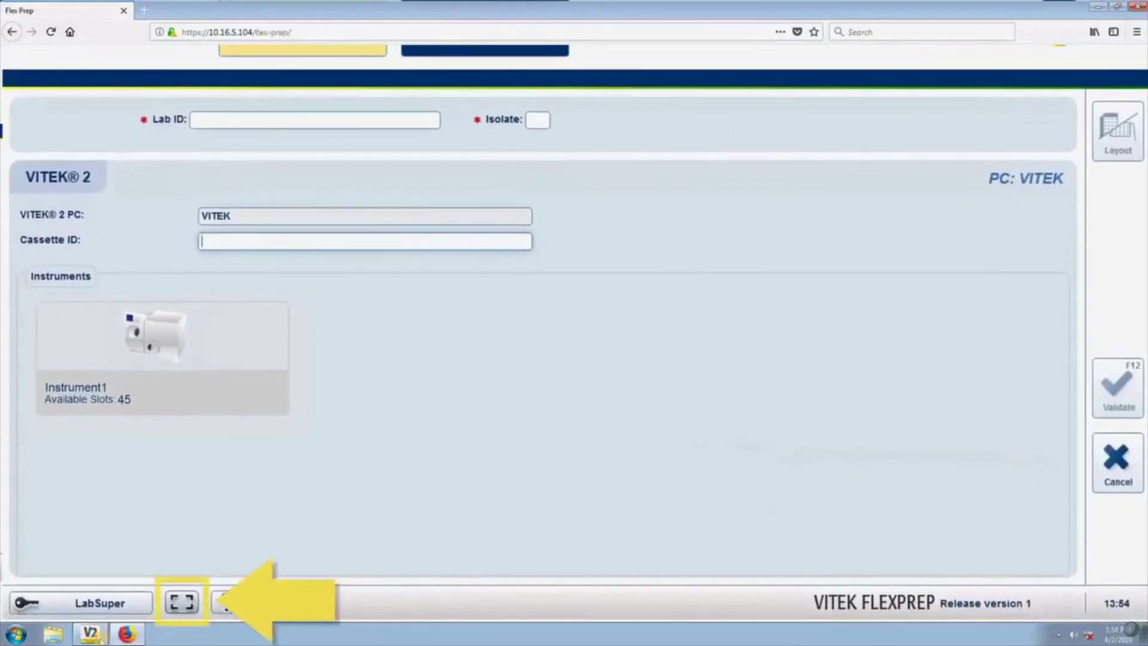
# Switch FlexPrep to full screen and select the Cassette ID field
pyautogui.click(183, 606)
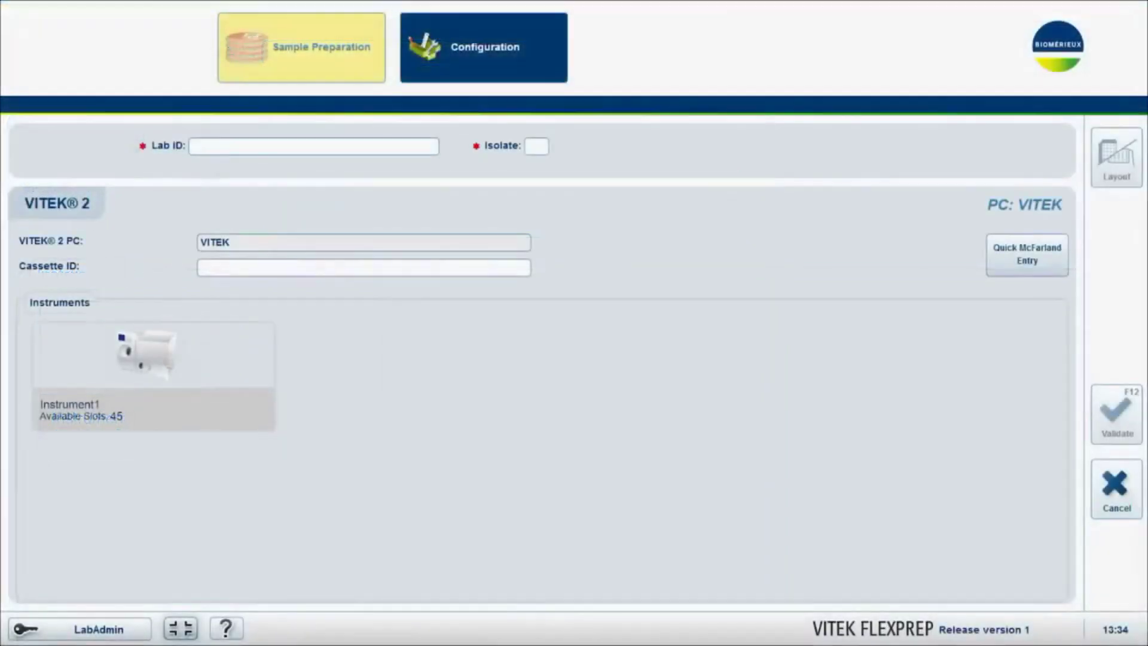
pyautogui.click(208, 267)
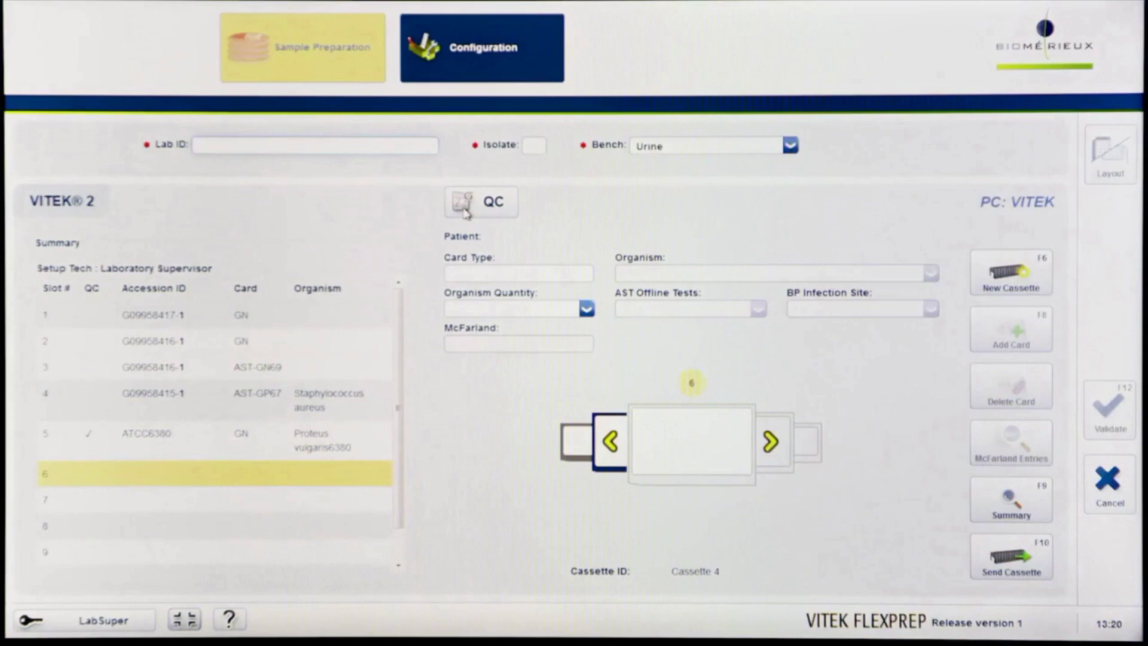
# Enter cassette ID 04 to bring up Cassette 4
pyautogui.press('Return')
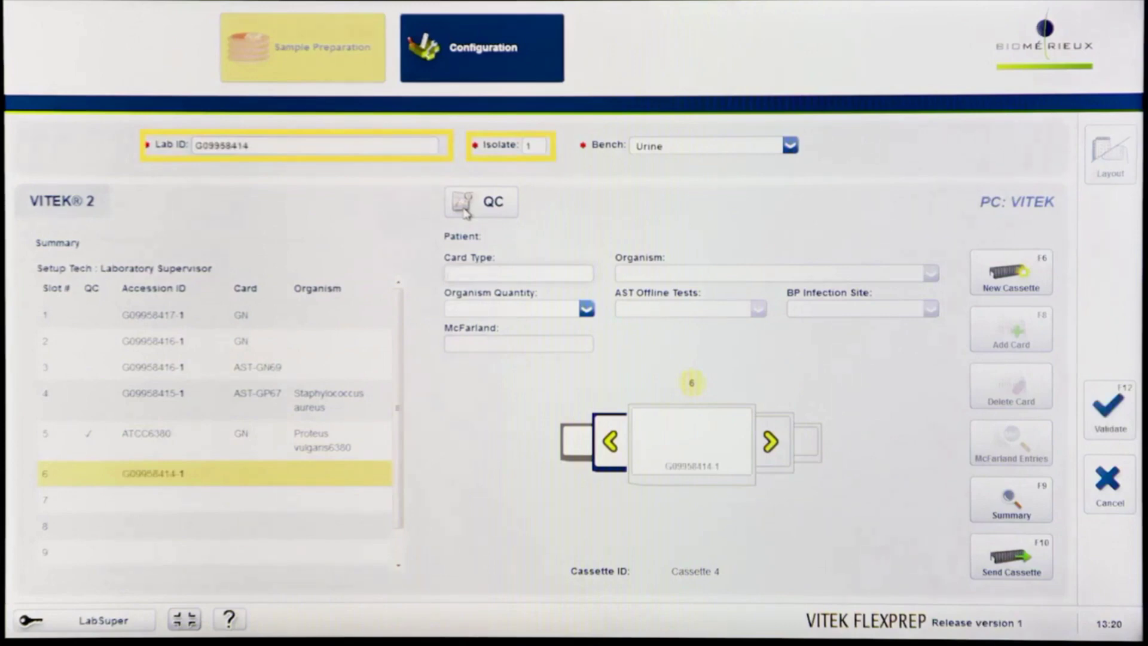
pyautogui.press('Return')
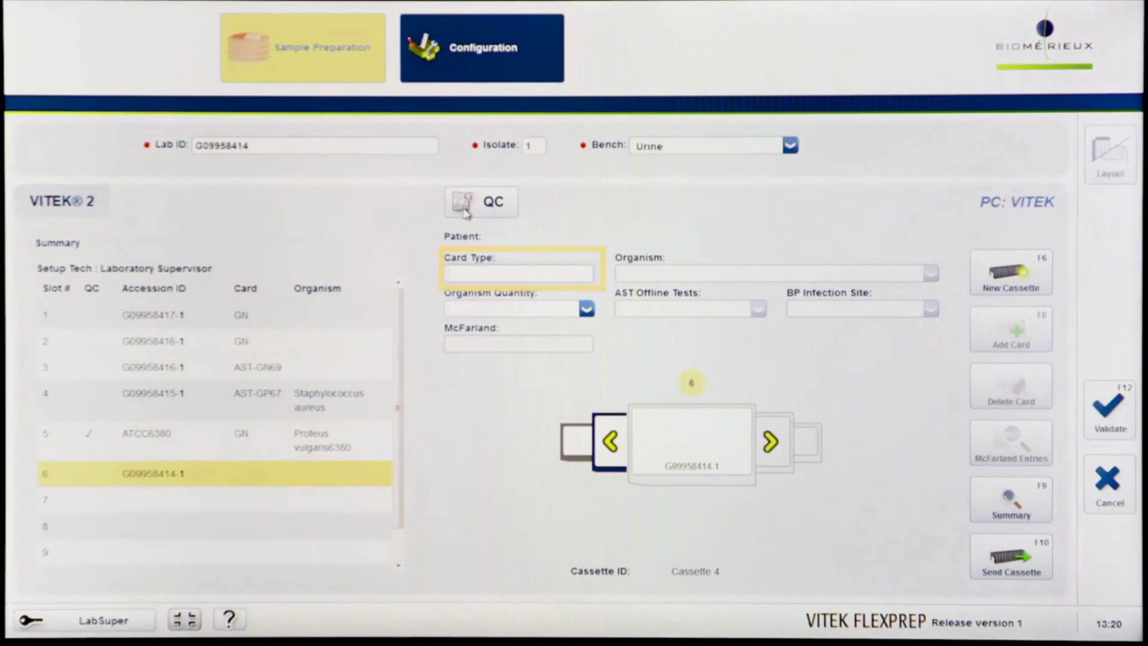
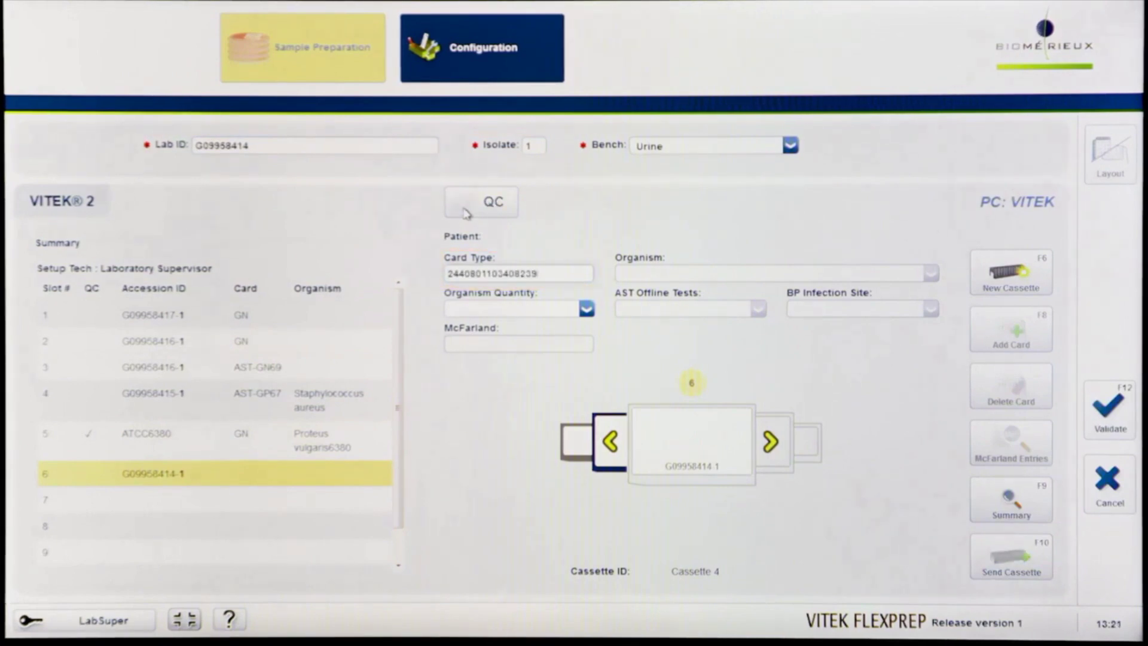
pyautogui.press('Return')
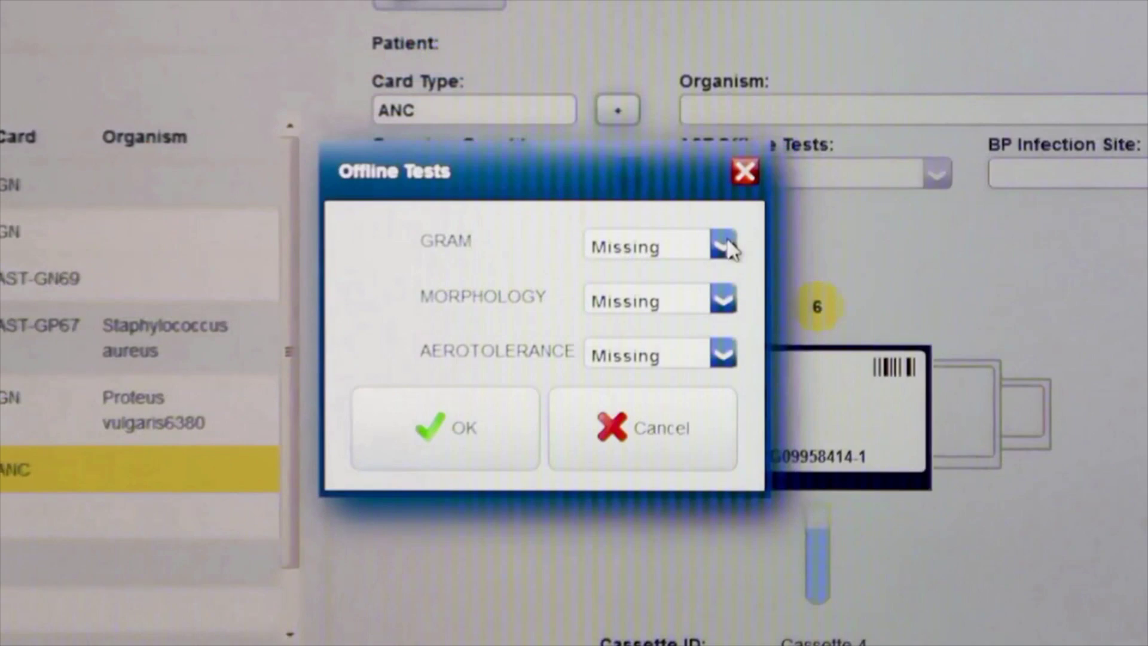
# Choose GRAM Negative, MORPHOLOGY Bacilli and AEROTOLERANCE Anaerobe, then accept the offline tests
pyautogui.click(729, 243)
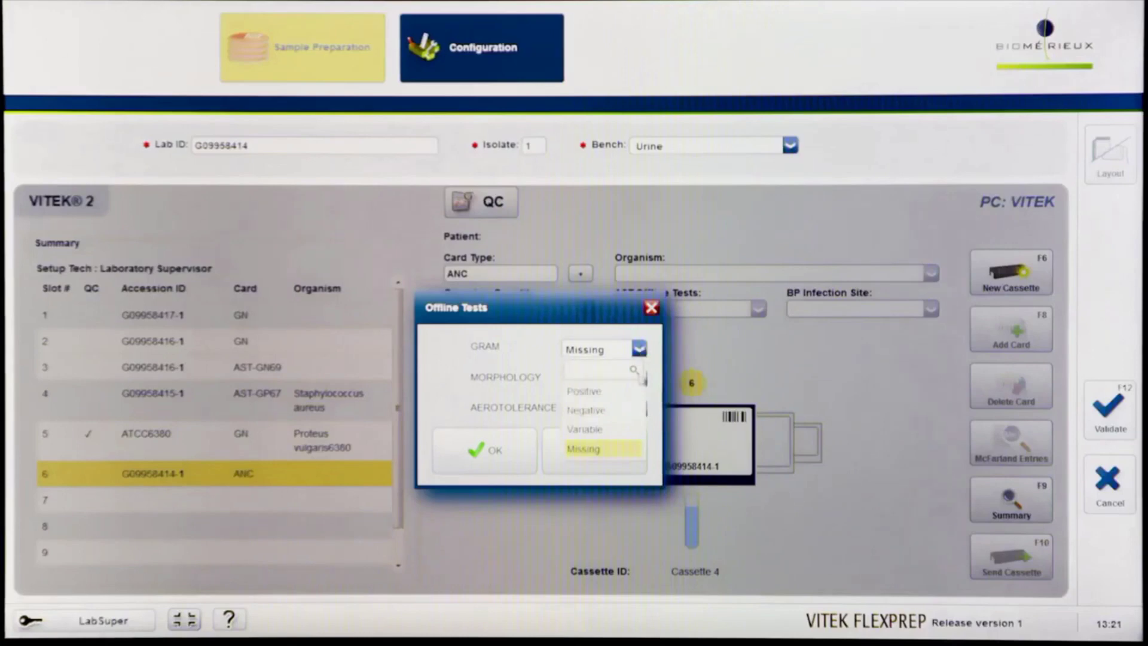
pyautogui.click(722, 351)
pyautogui.click(639, 378)
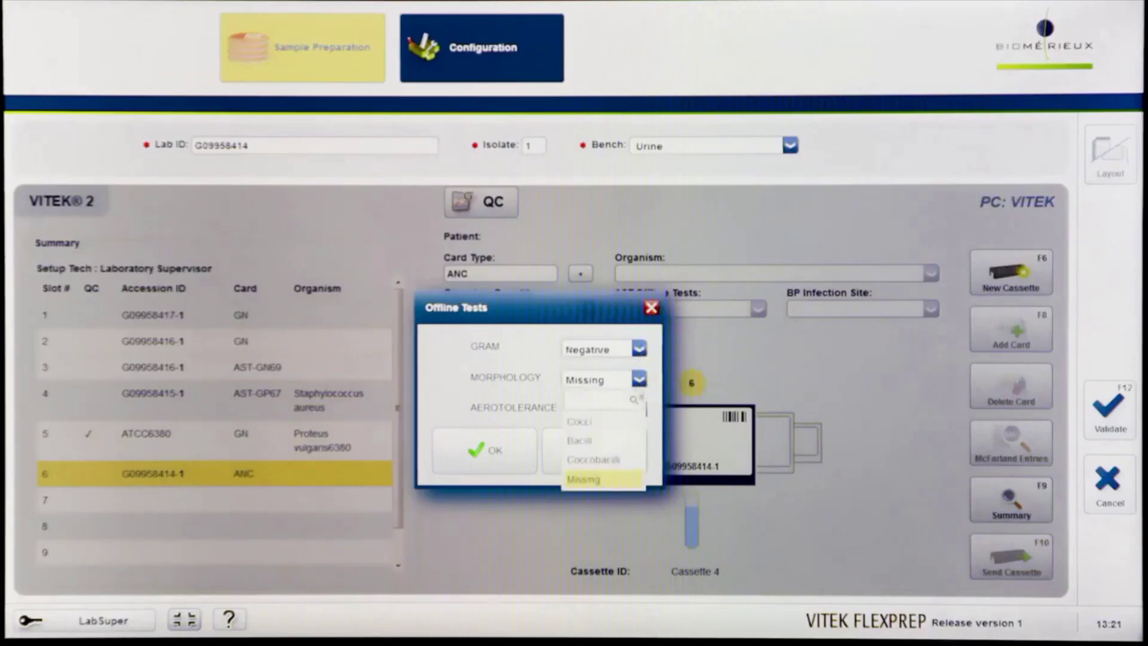
pyautogui.click(625, 440)
pyautogui.click(638, 410)
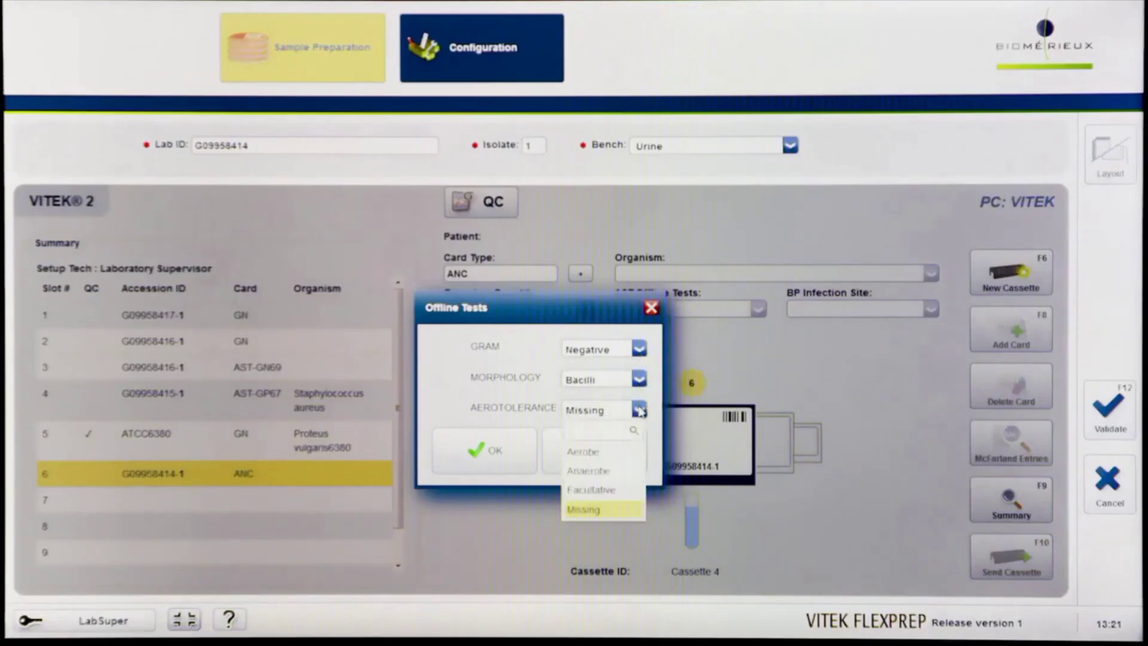
pyautogui.click(622, 470)
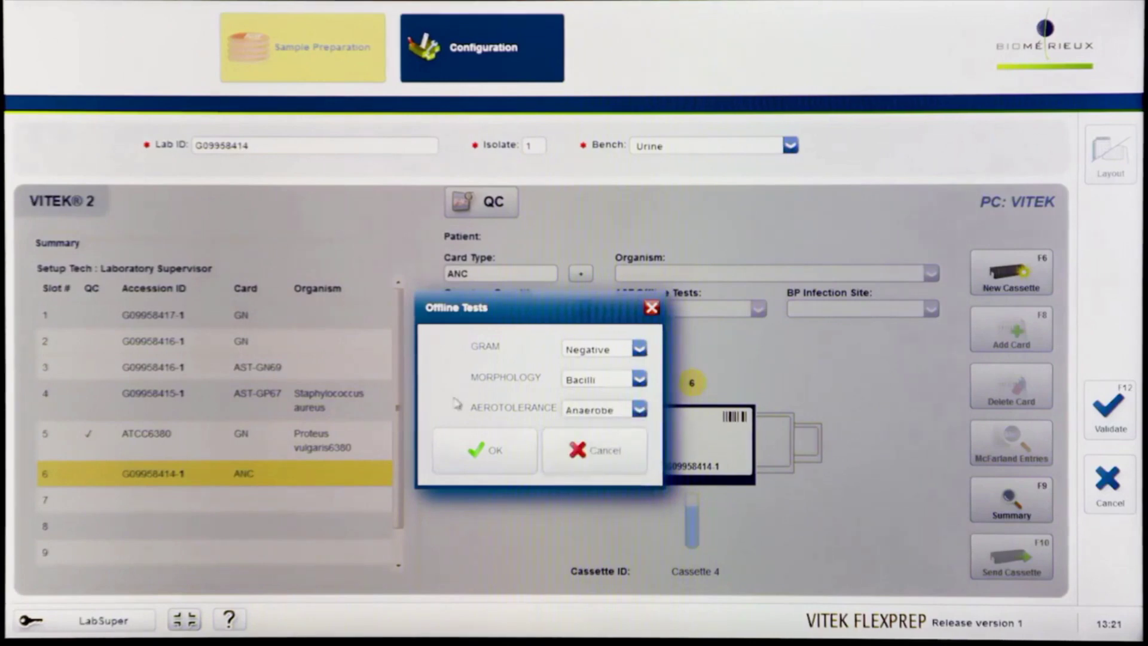
pyautogui.click(458, 458)
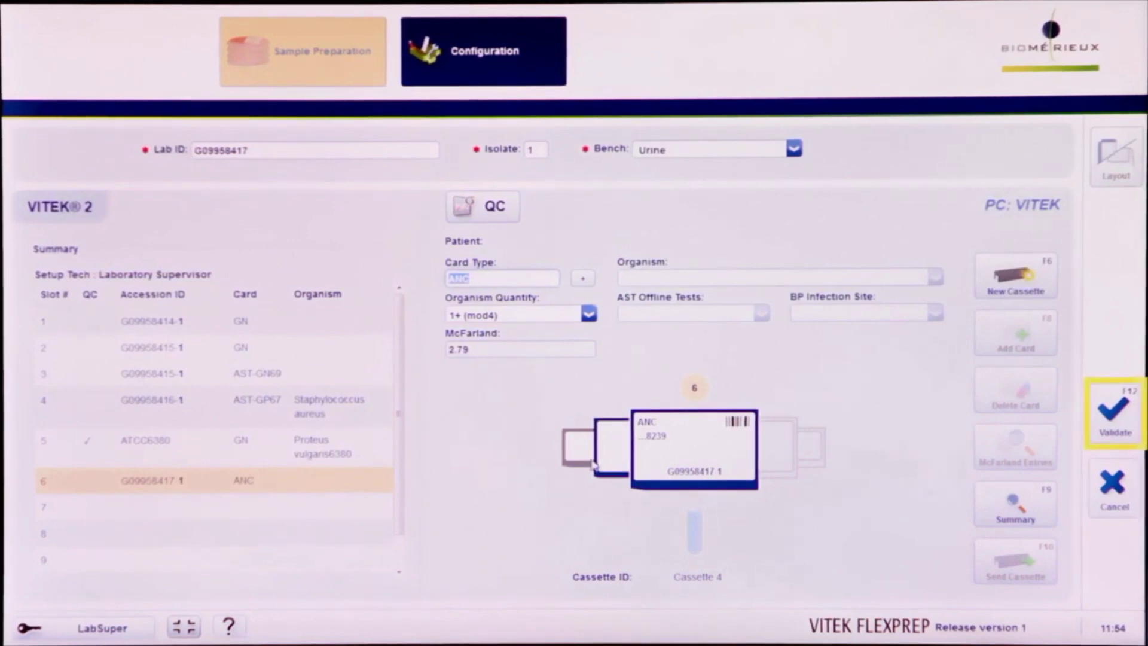
# Validate the ANC card so it is saved in slot 6
pyautogui.click(1111, 427)
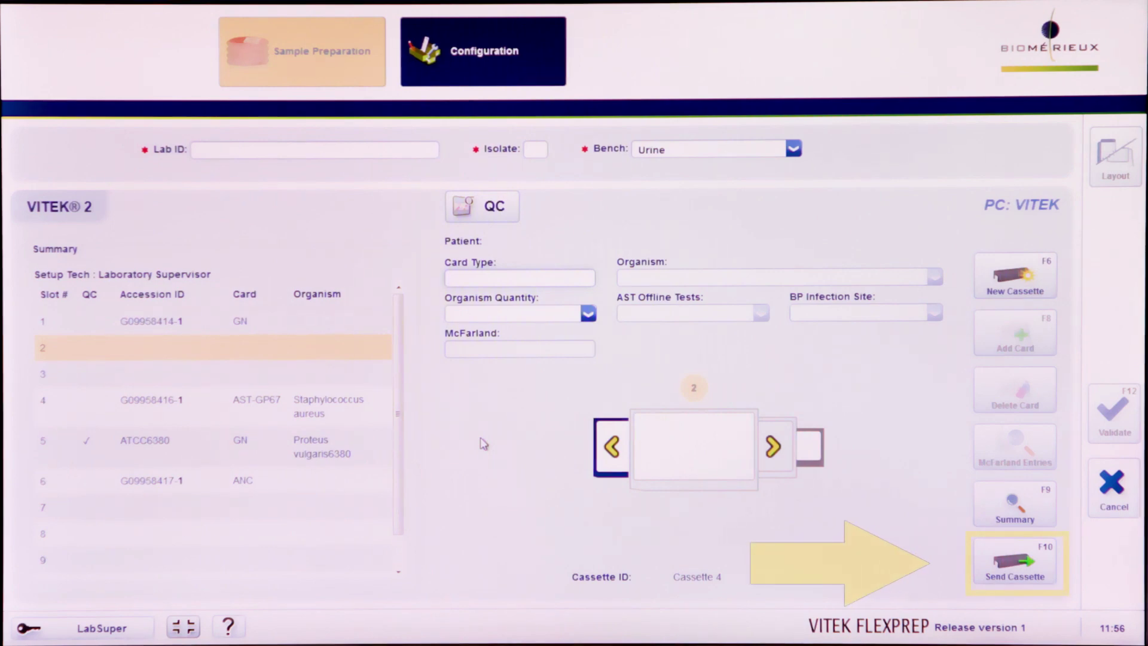
# Start sending Cassette 4 to the VITEK 2 instruments
pyautogui.click(1029, 558)
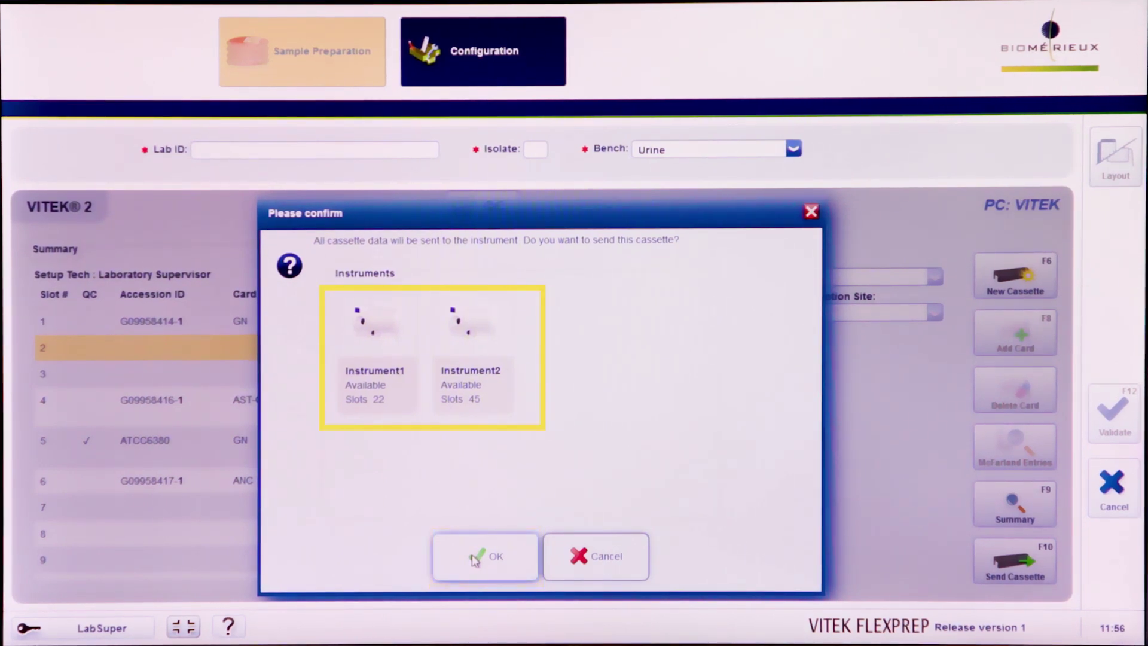
# Confirm the send of Cassette 4 and acknowledge the success message
pyautogui.click(474, 559)
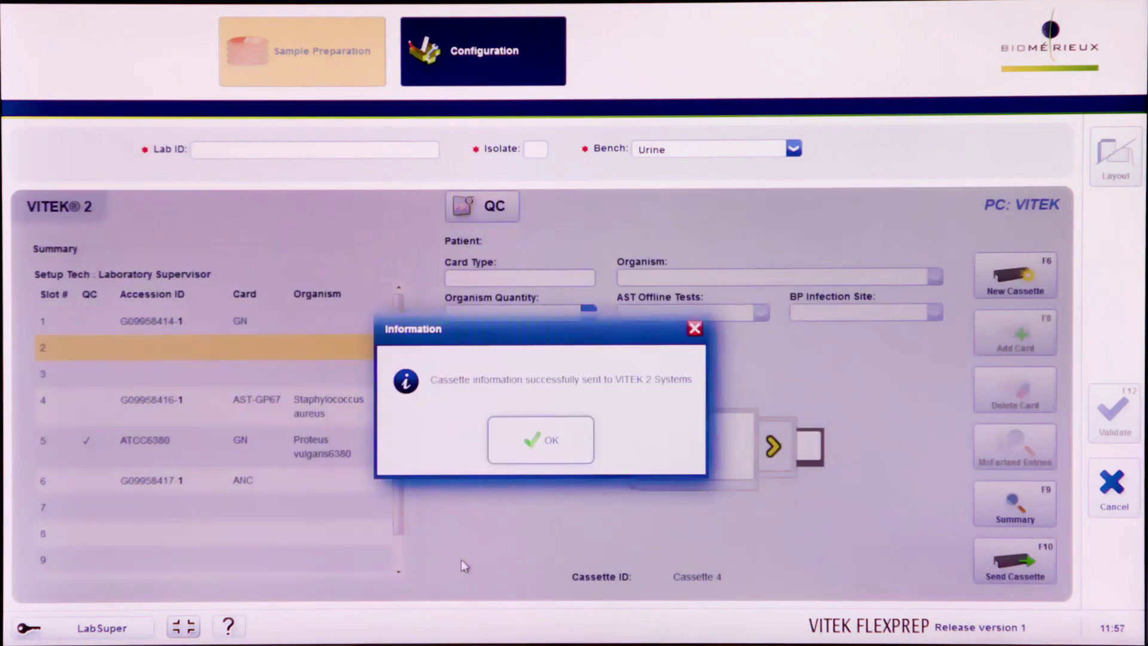
pyautogui.click(539, 440)
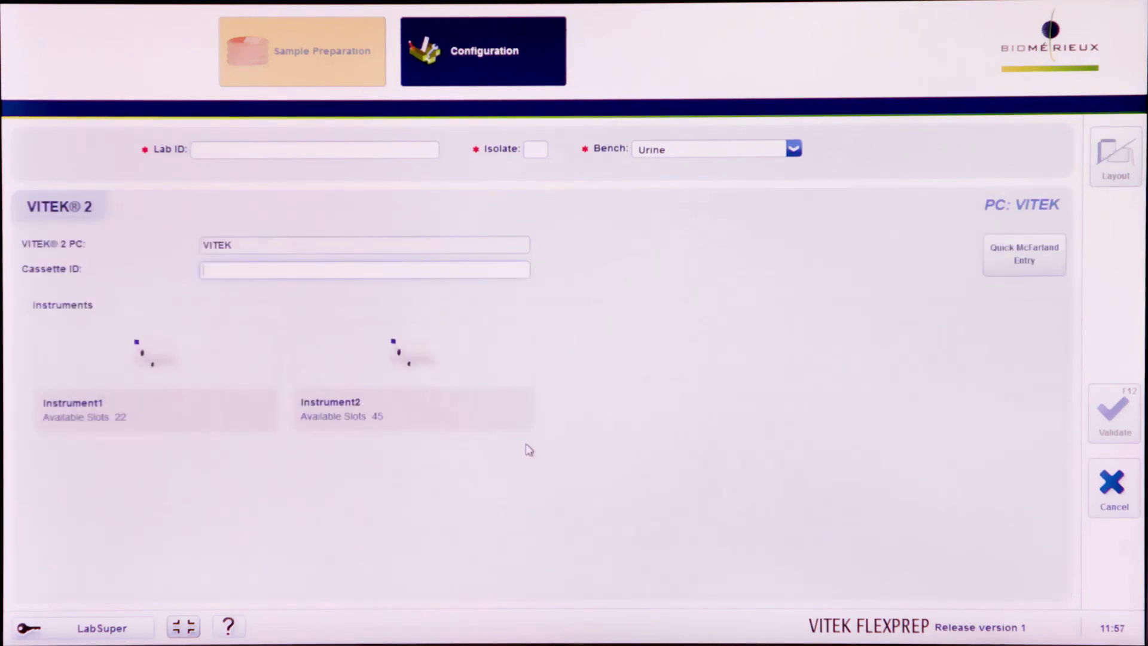